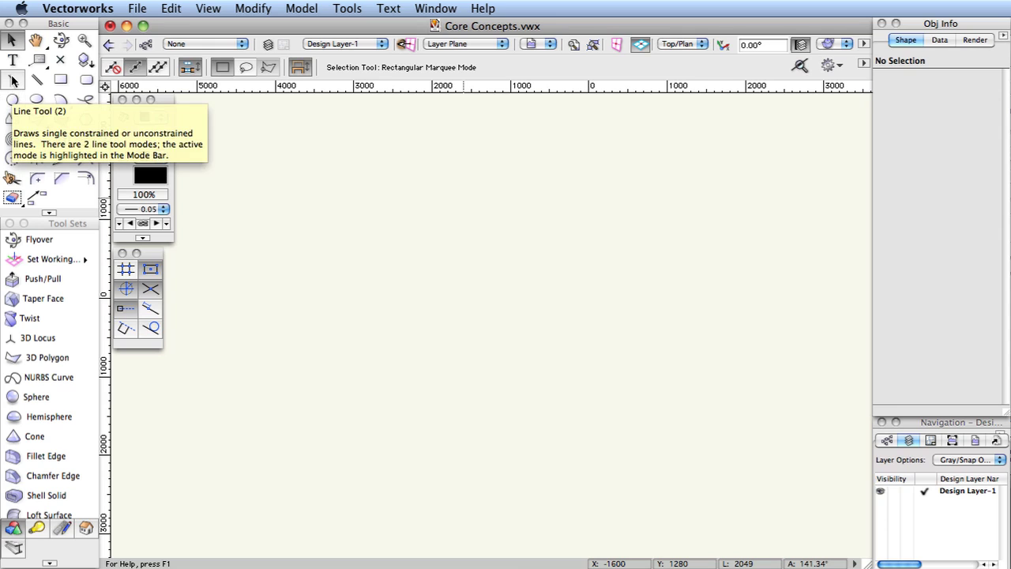
- Activate the Rectangle tool from the Basic palette
left_click(57, 80)
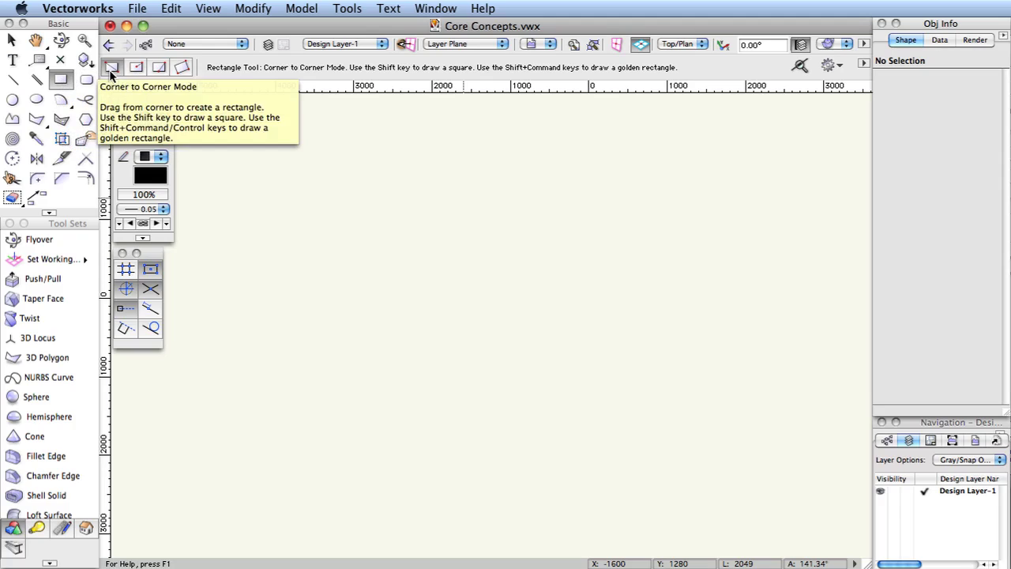
key("u")
key("u")
key("u")
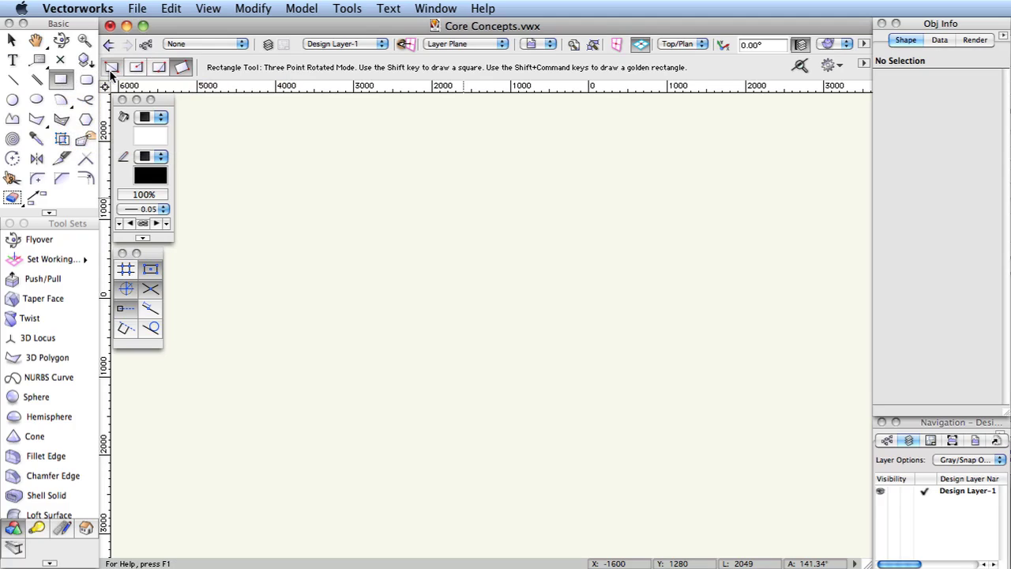
key("u")
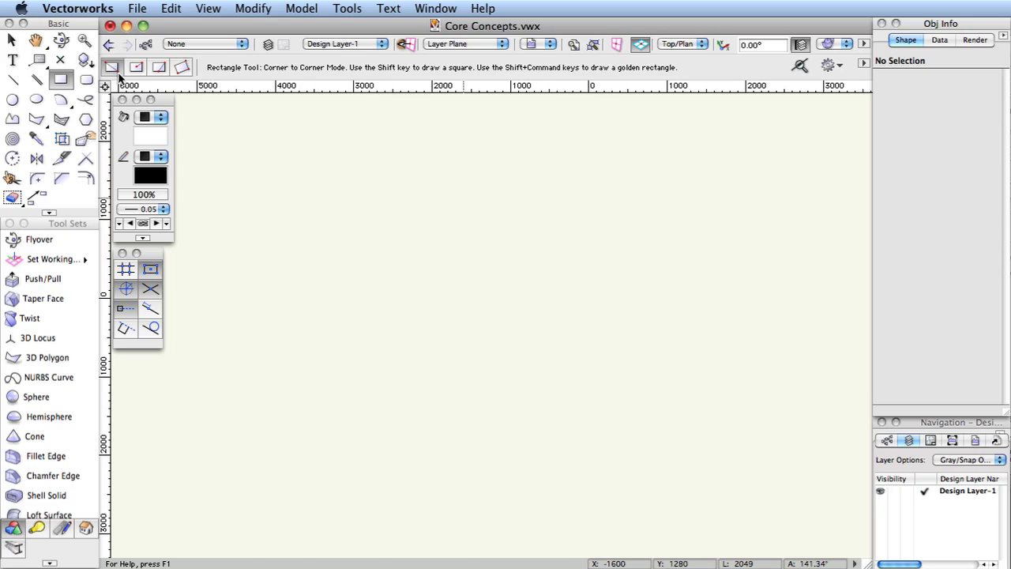
left_click(236, 152)
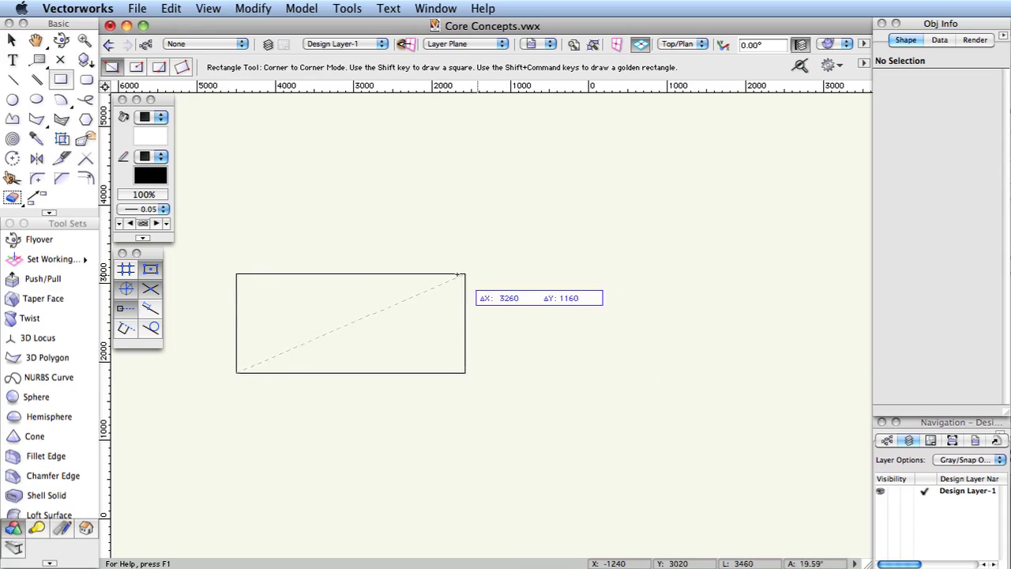
left_click(407, 231)
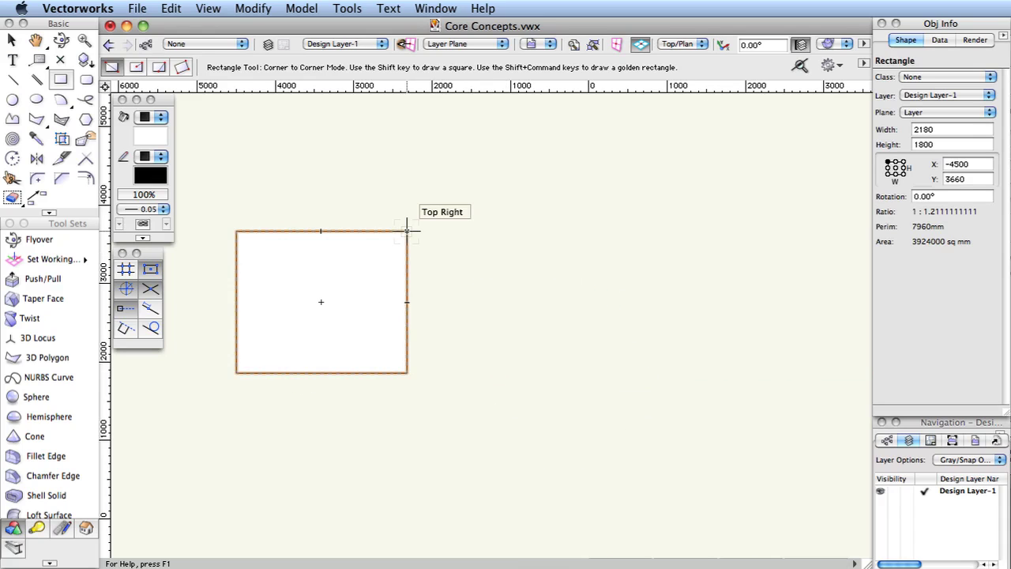
left_click(483, 231)
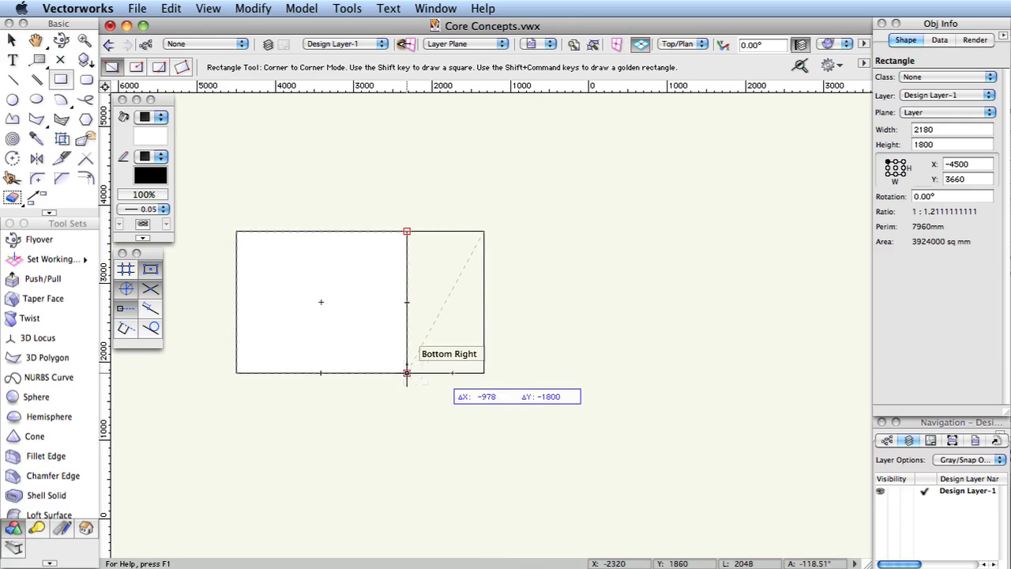
left_click(625, 373)
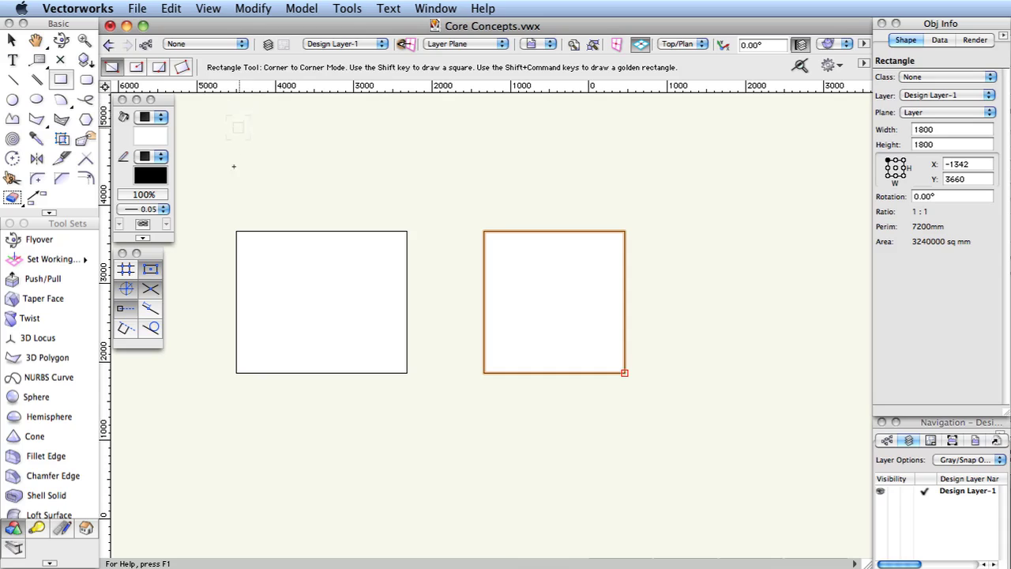
left_click(235, 126)
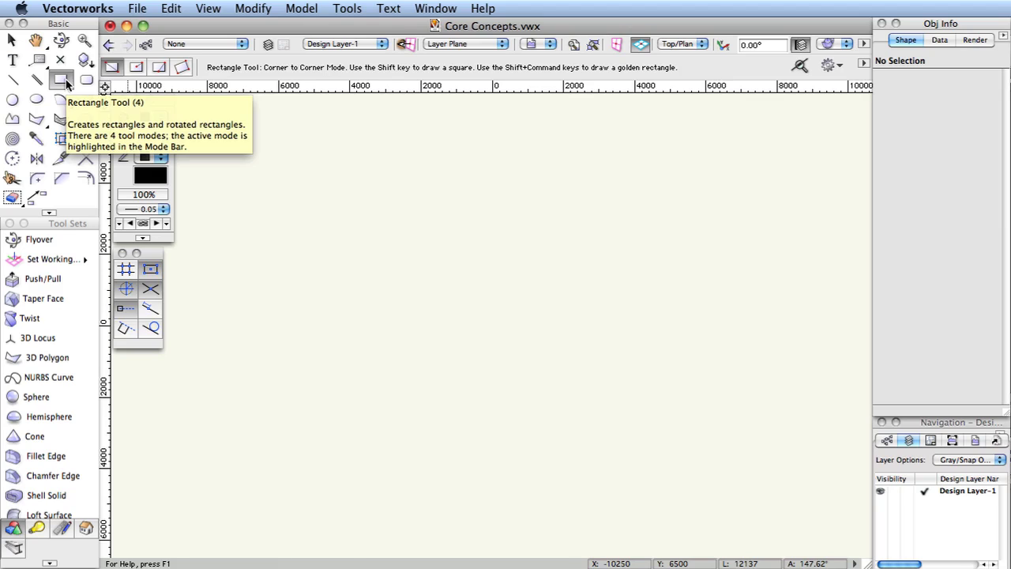
left_click(111, 67)
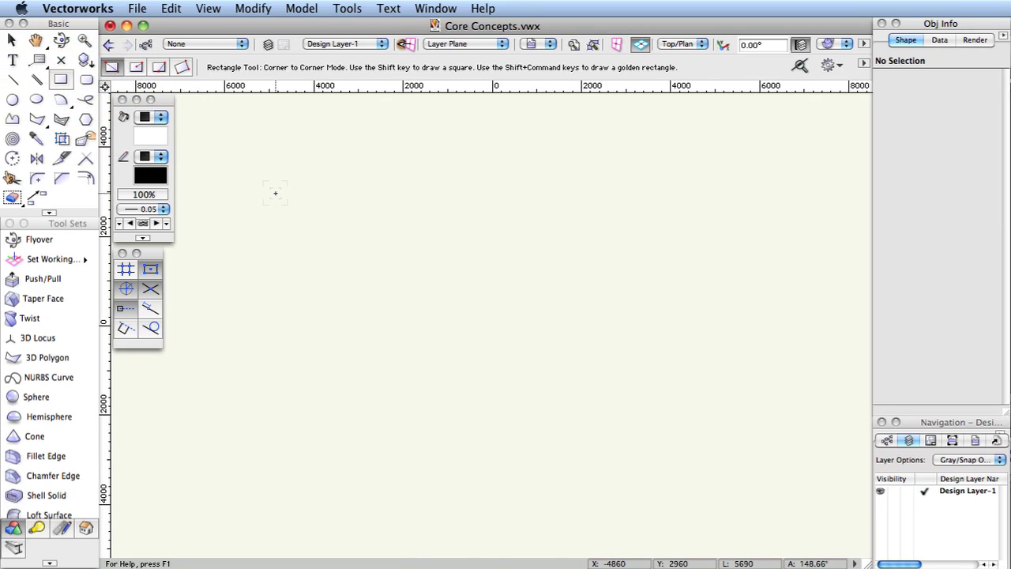
left_click(276, 193)
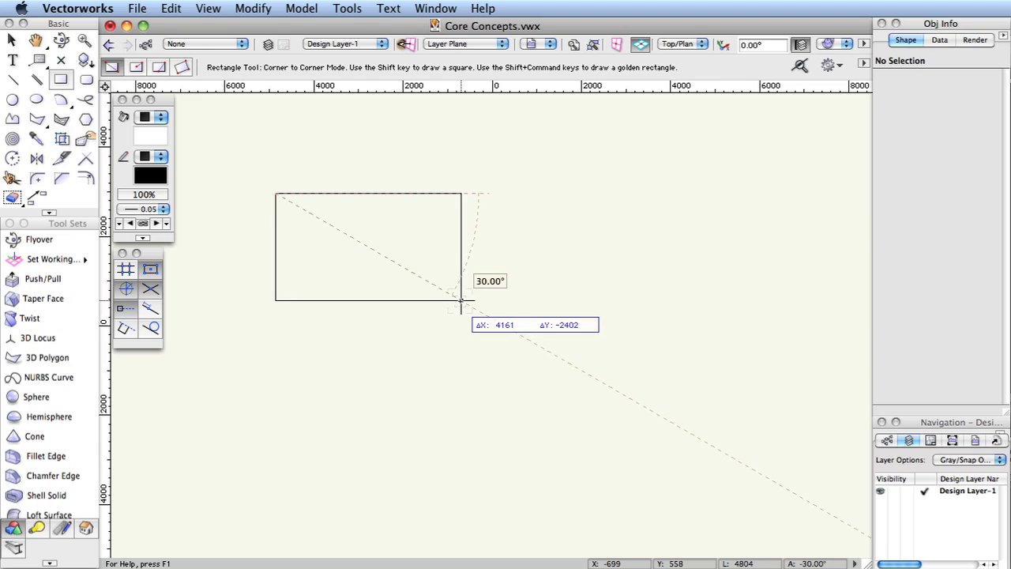
key("Tab")
key("Tab")
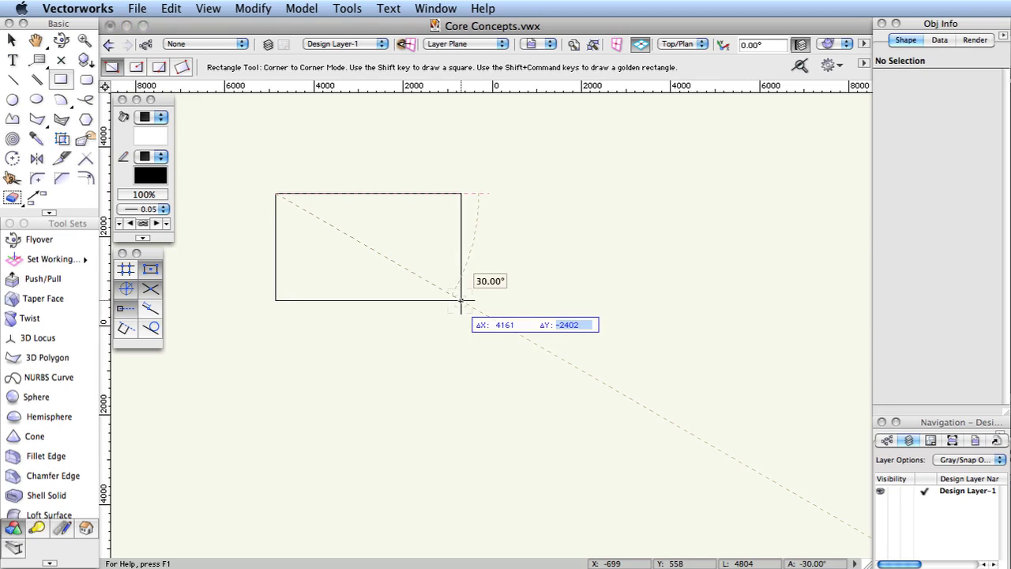
key("Tab")
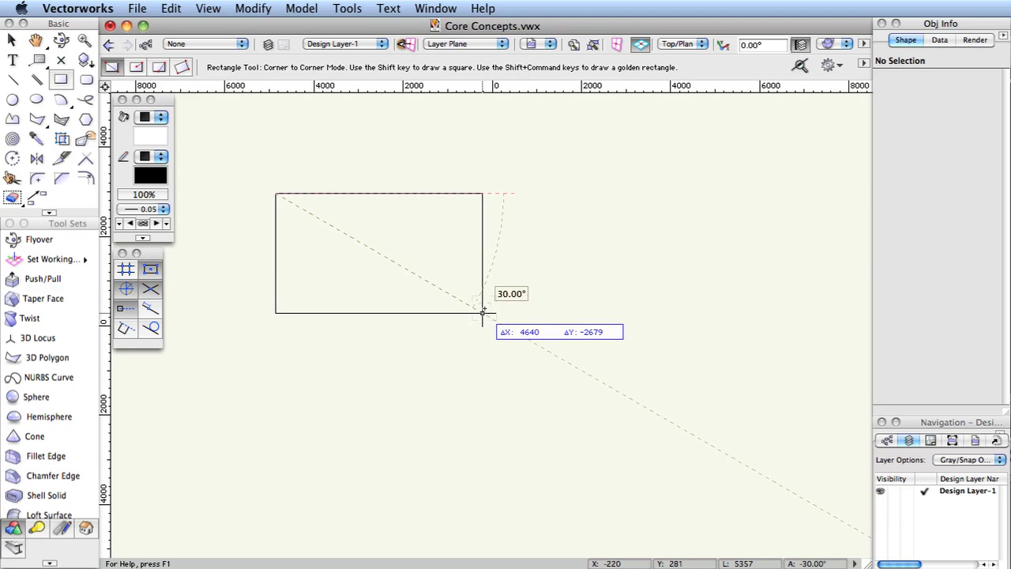
key("Escape")
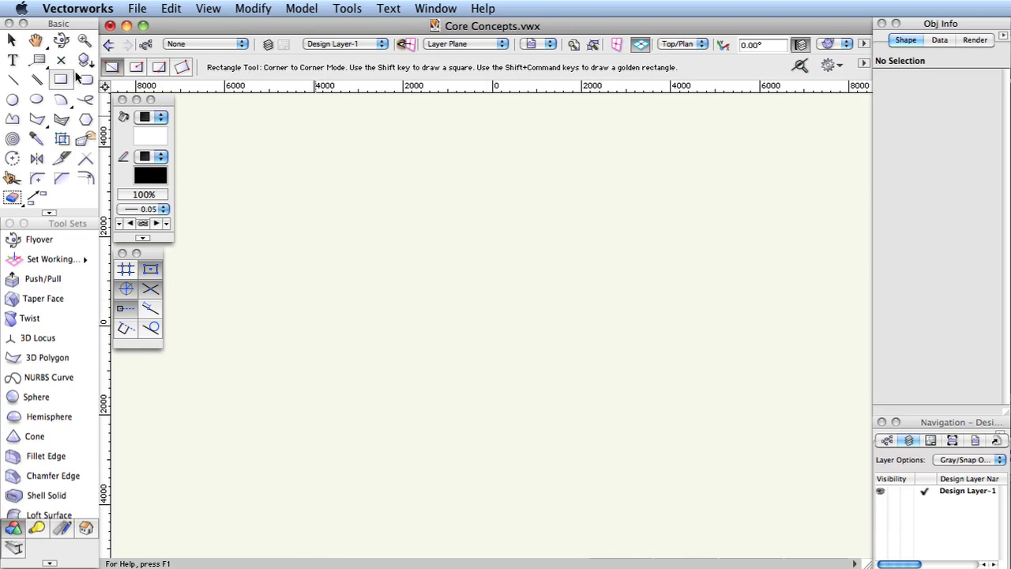
left_click(252, 176)
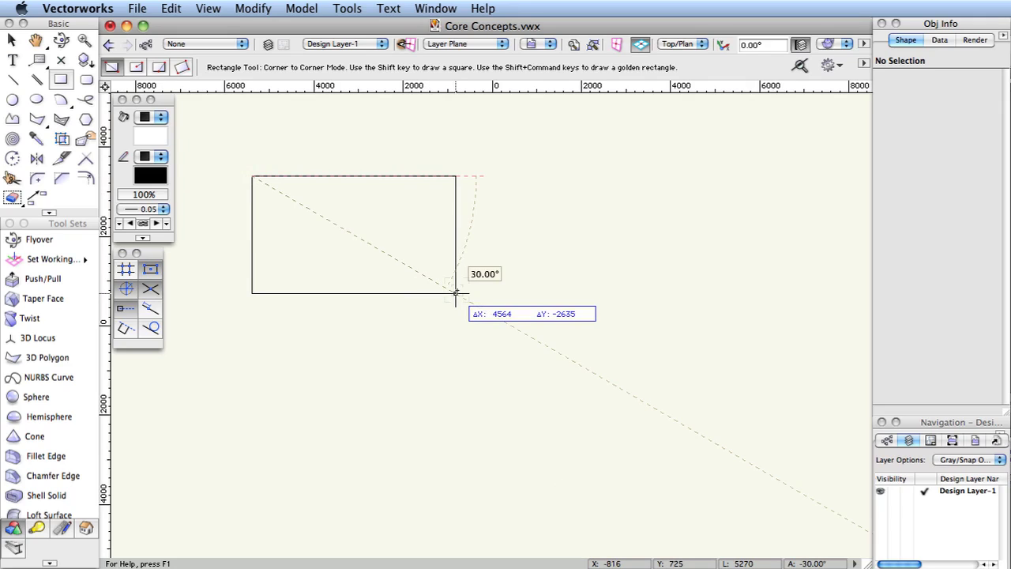
left_click(455, 293)
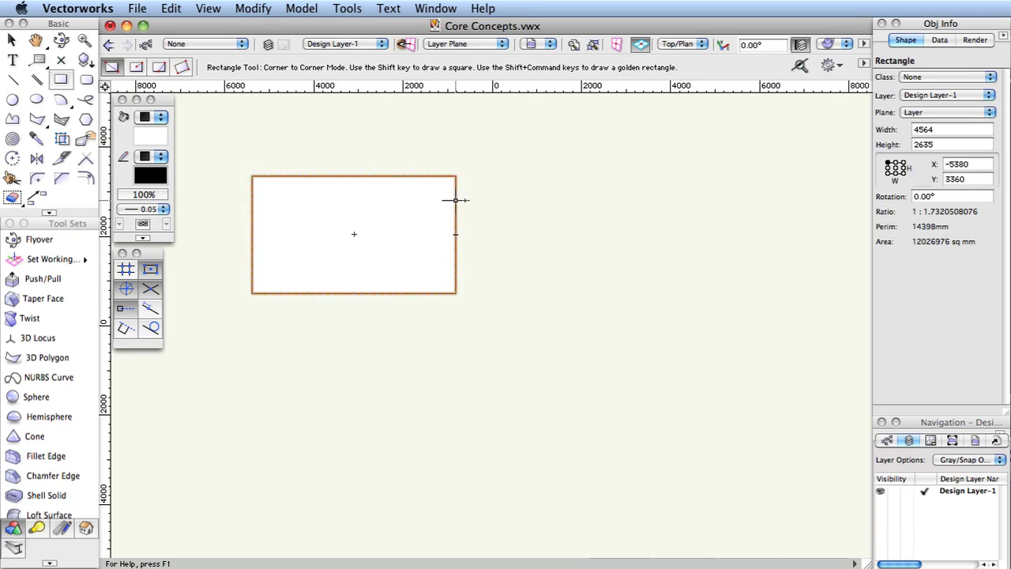
key("super+z")
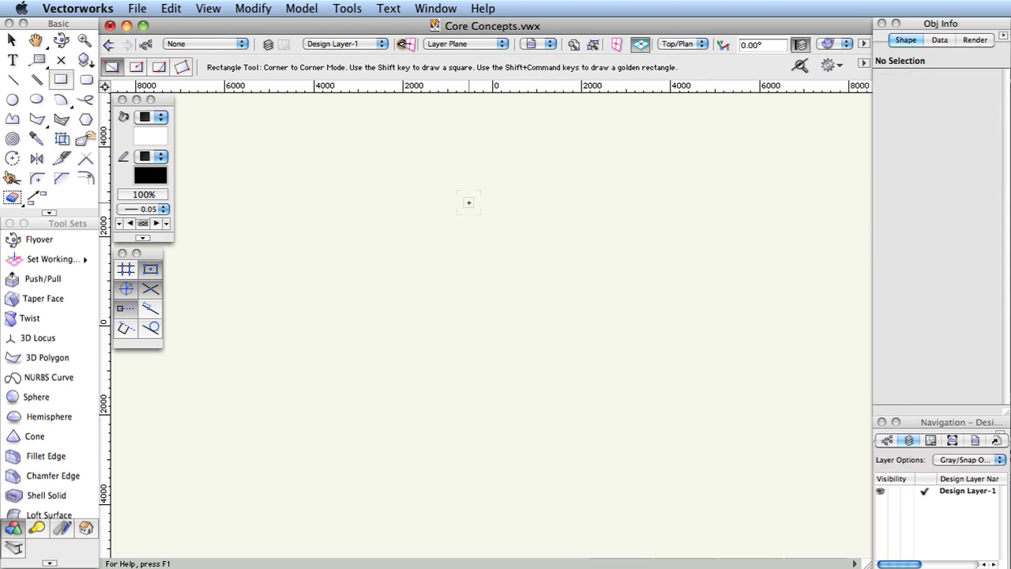
left_click(283, 190)
key("Escape")
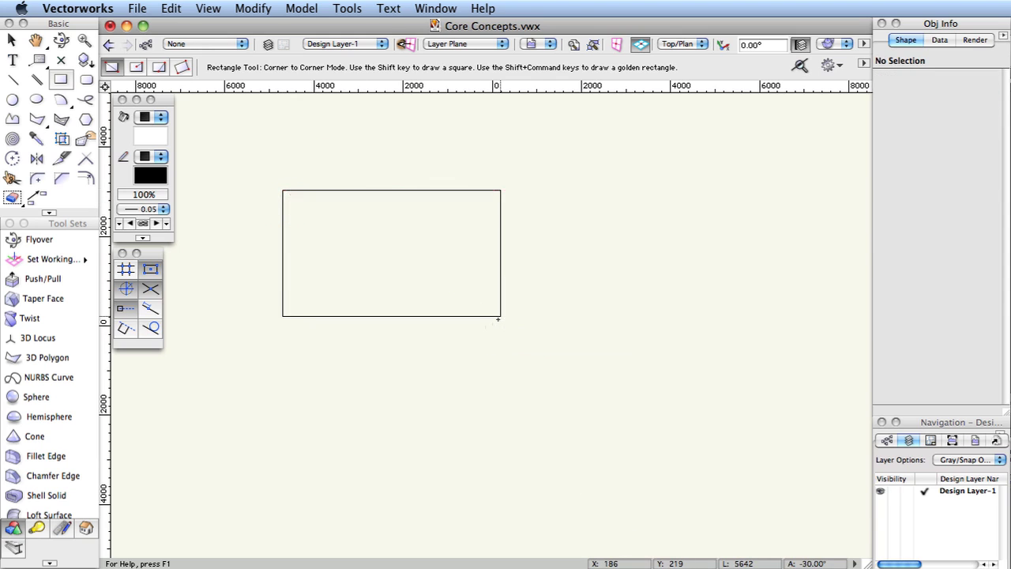
left_click(258, 175)
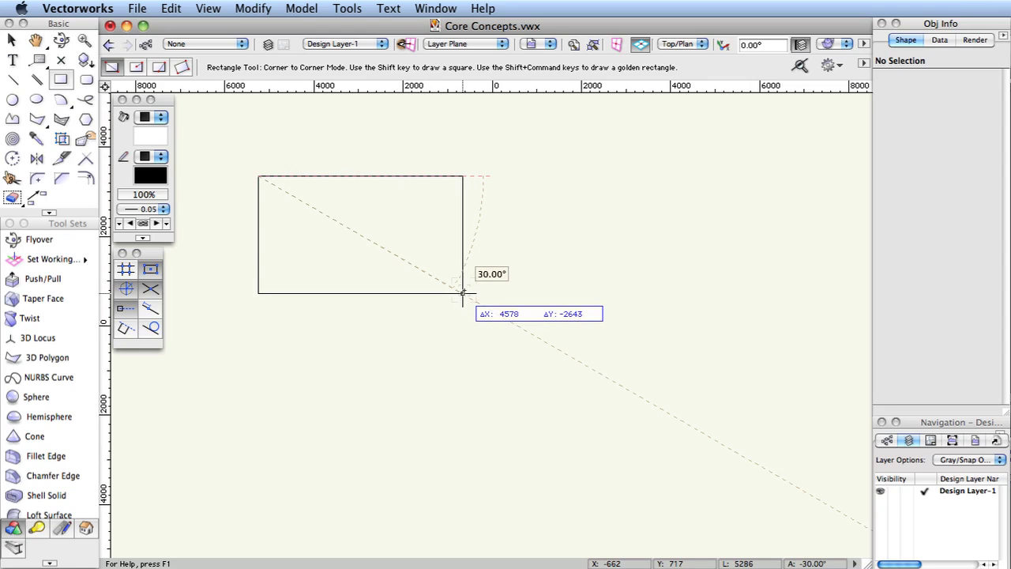
key("Tab")
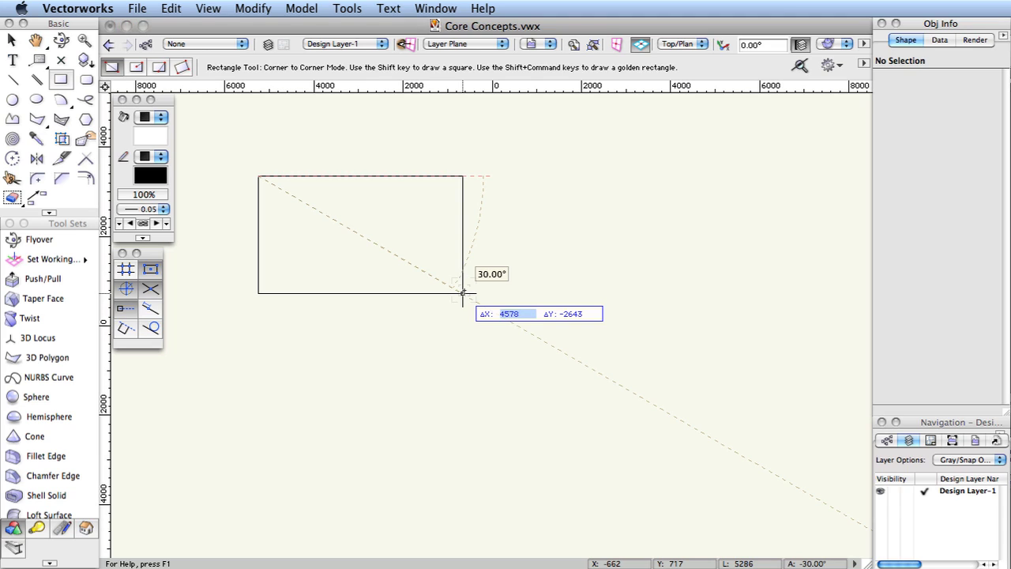
key("Tab")
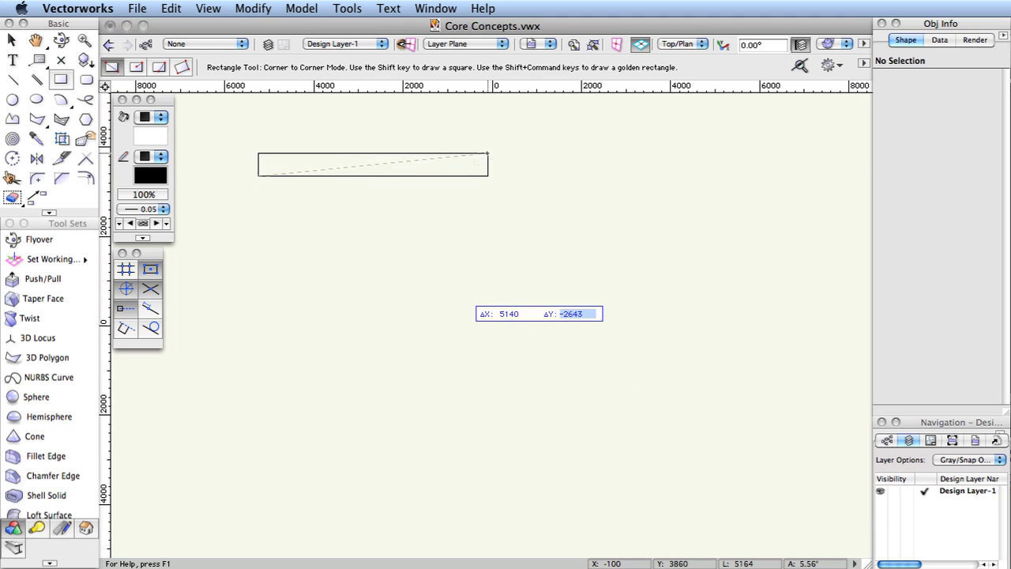
type("500")
key("Tab")
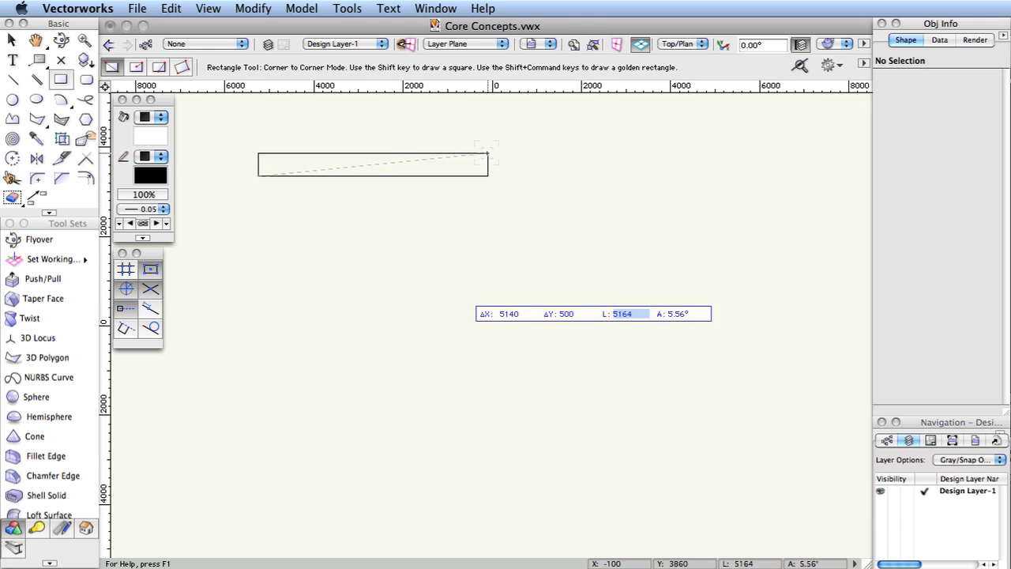
key("Escape")
key("Escape")
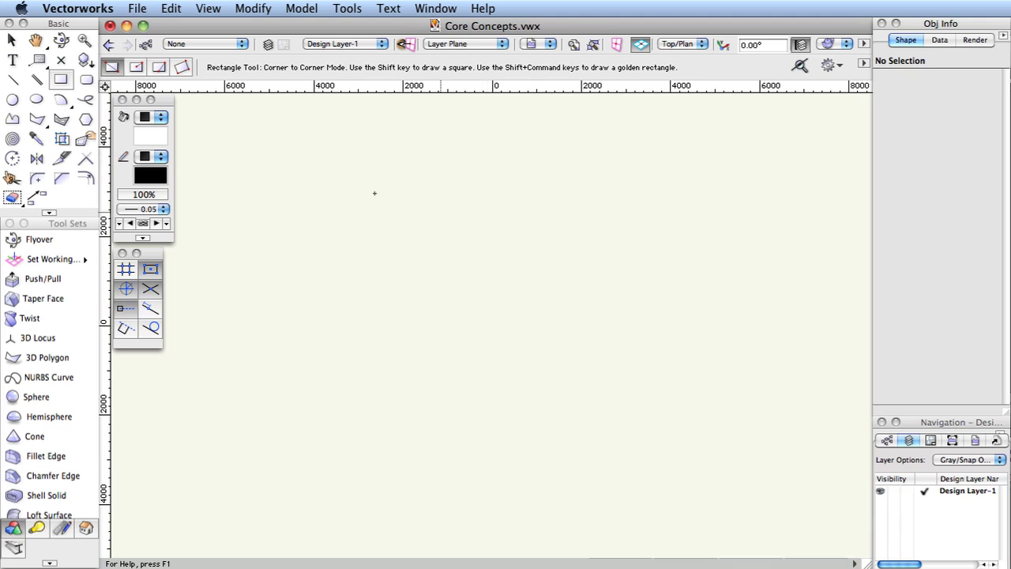
- Draw a 5000 × 2000 rectangle with offsets 5000 and −2000, then switch to the Column tool
left_click(302, 173)
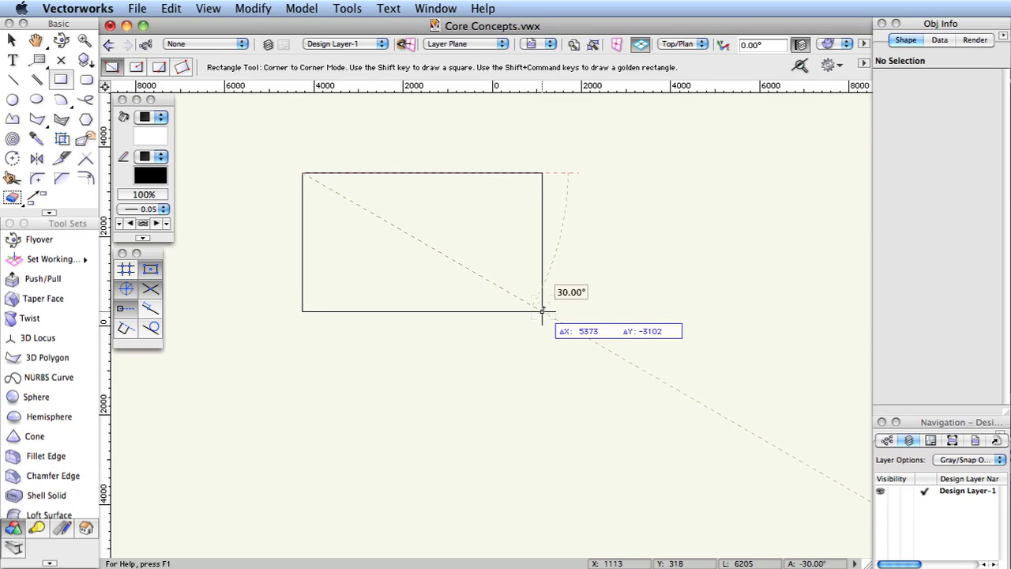
key("Tab")
type("5000")
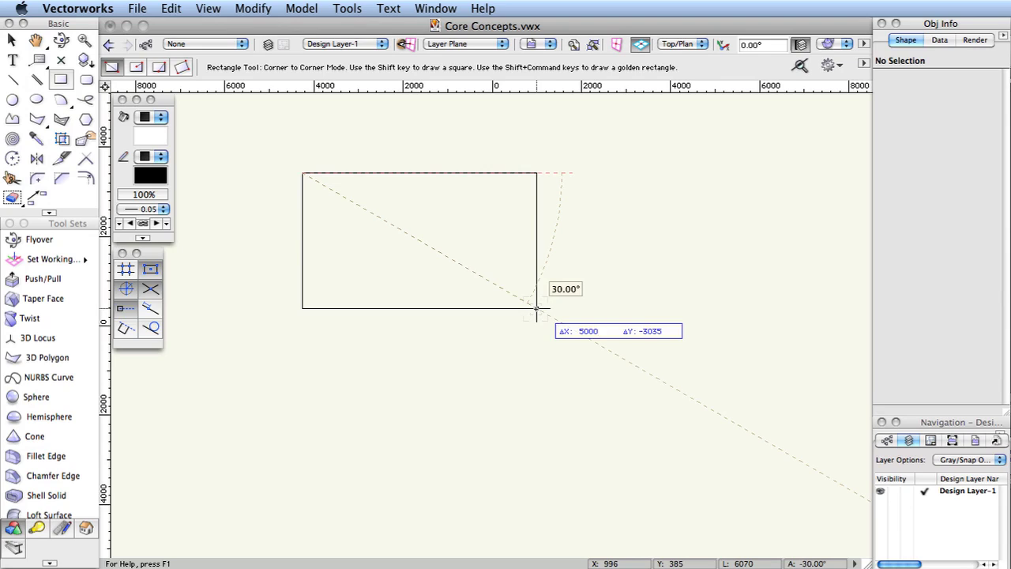
key("Tab")
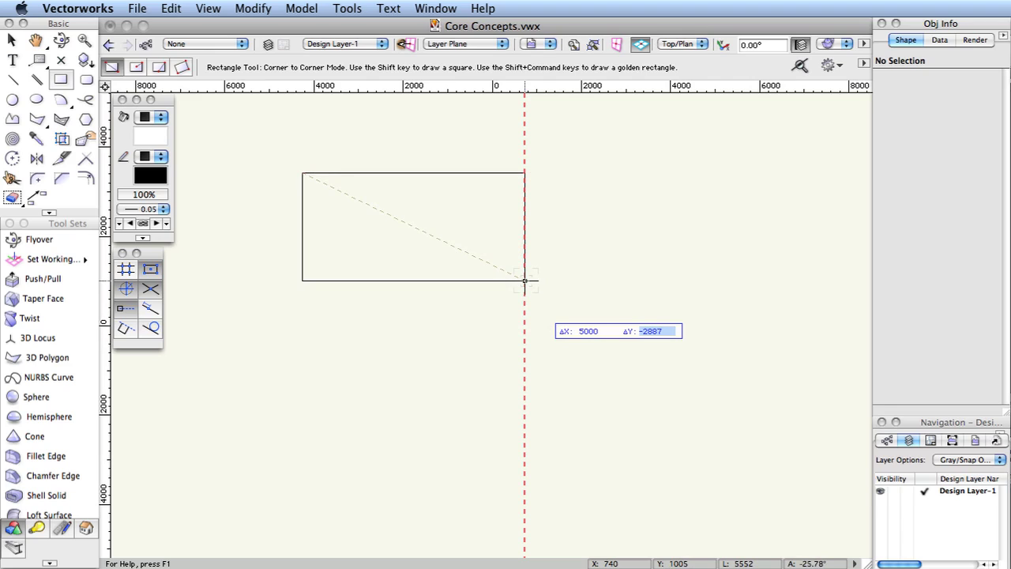
type("-2000")
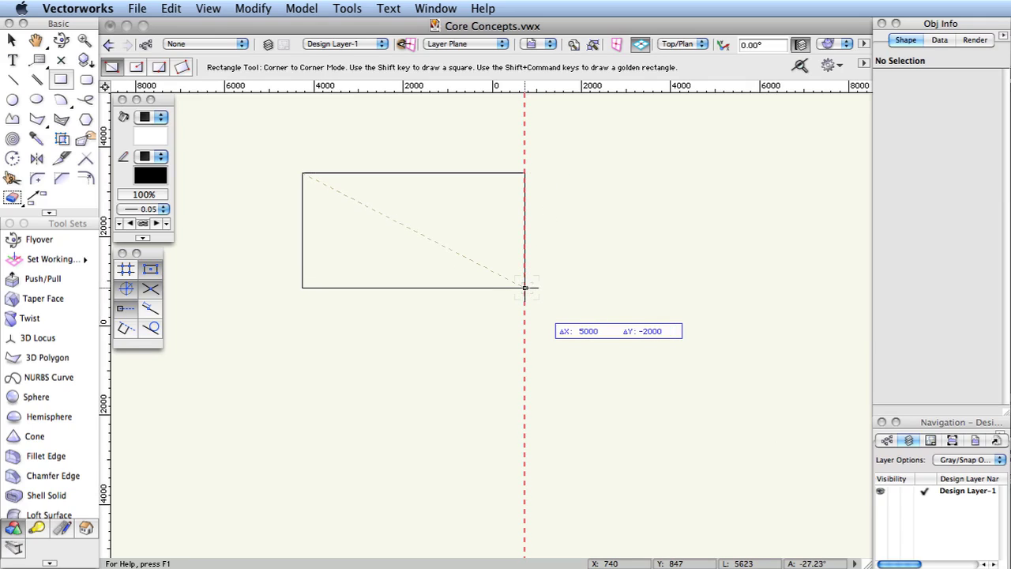
key("Tab")
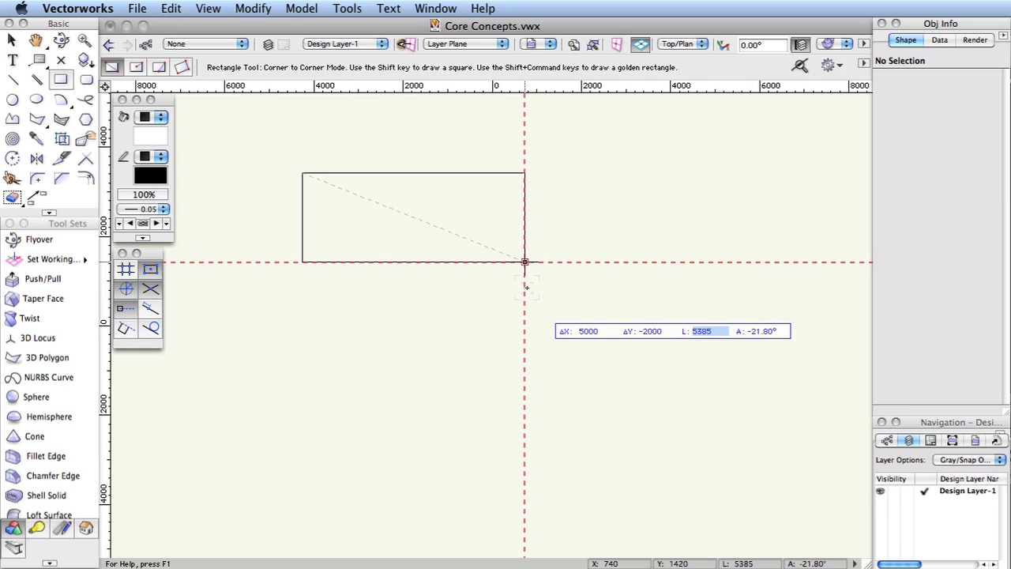
key("Return")
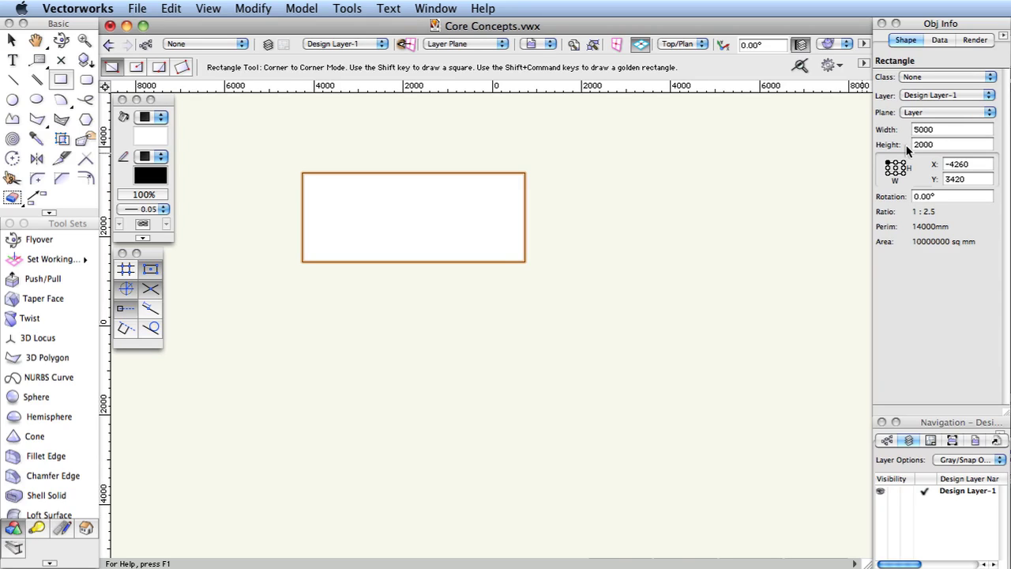
key("shift+c")
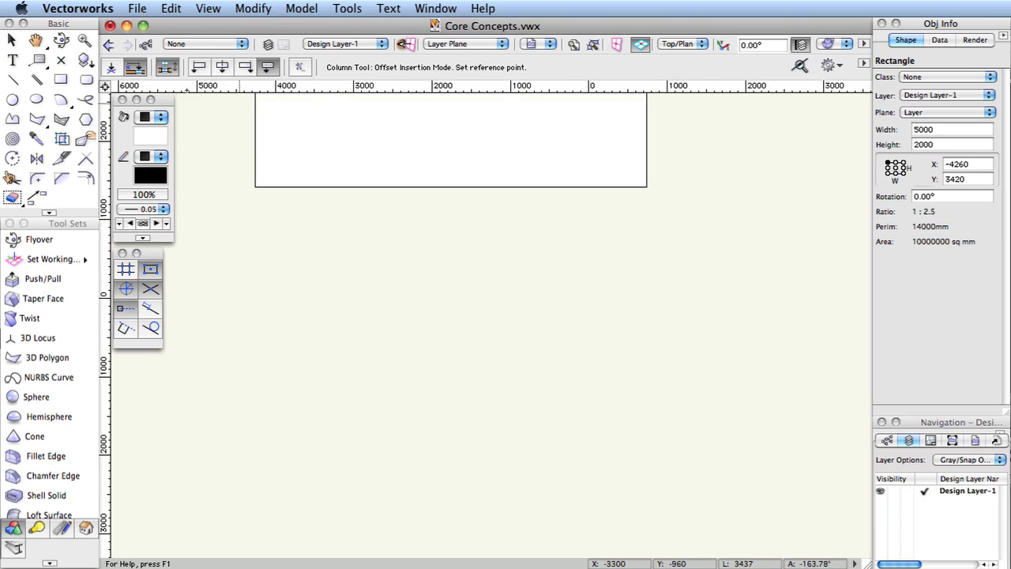
- Place a column below the rectangle in Standard Insertion Mode, rotated 30°
left_click(111, 68)
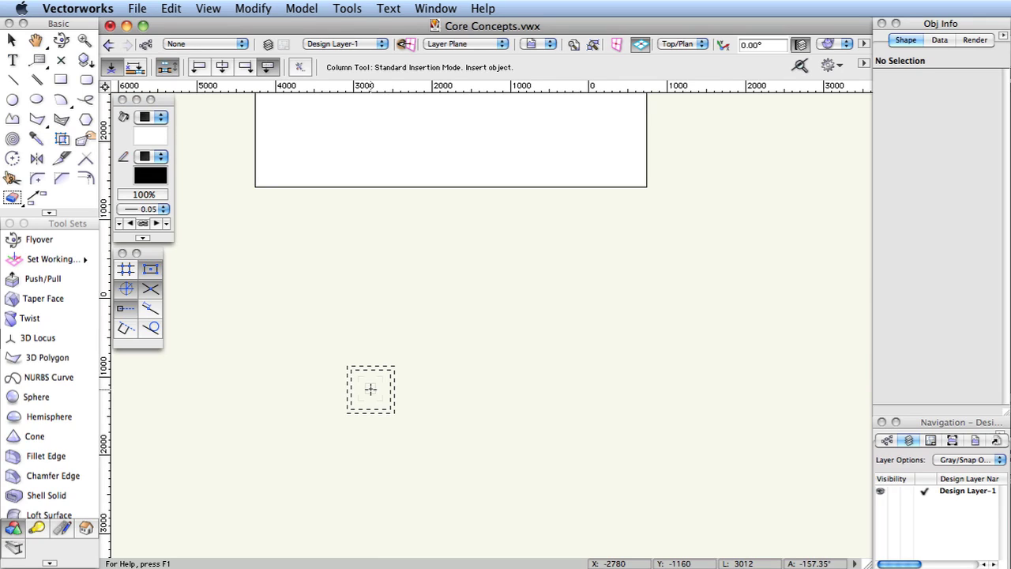
left_click(371, 389)
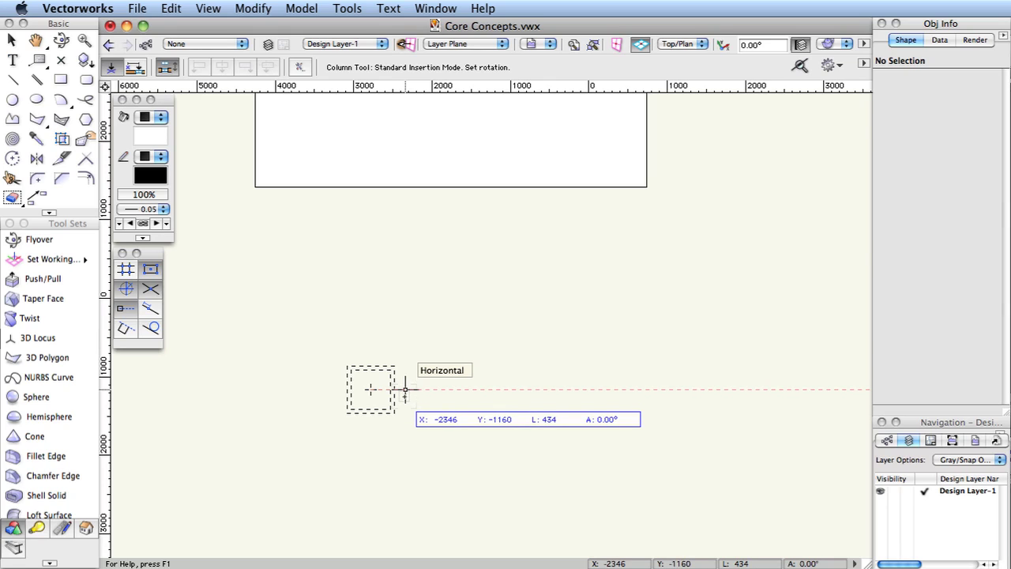
left_click(405, 369)
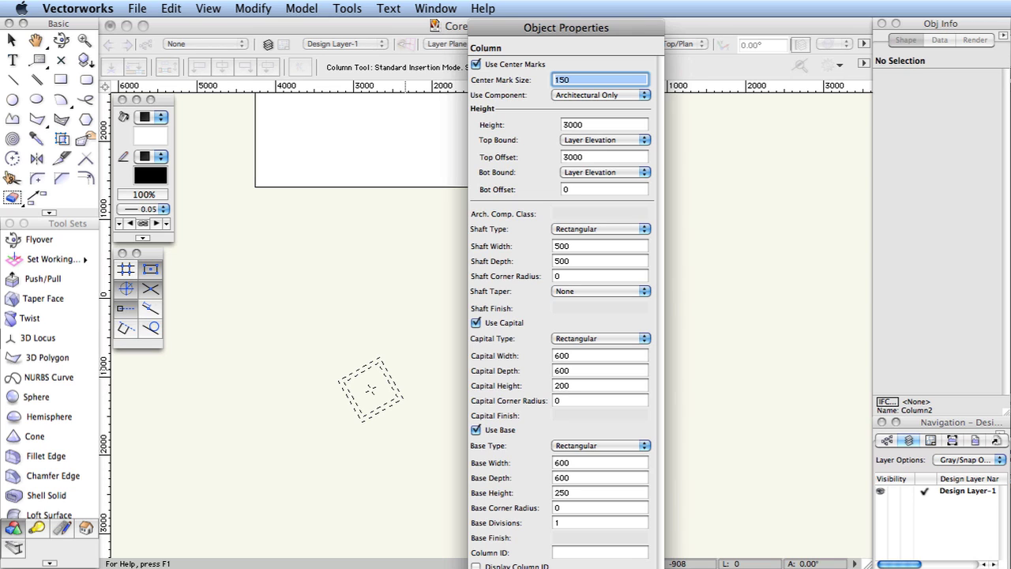
- Accept the default 500 × 500, 3000-high column settings to insert the column
key("Return")
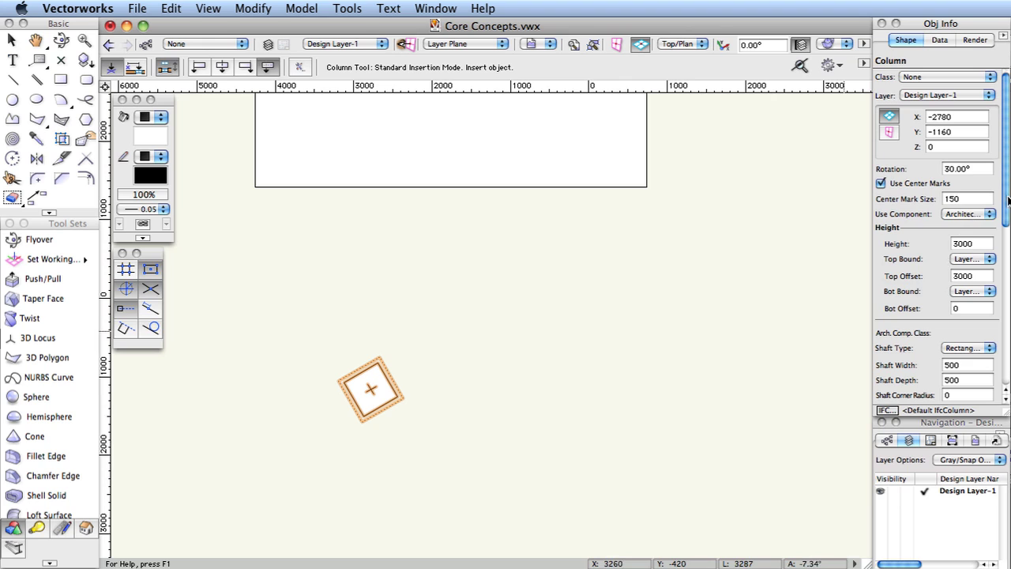
- Place a second, unrotated column to the right of the 30° one
left_click_drag(1009, 201, 1006, 304)
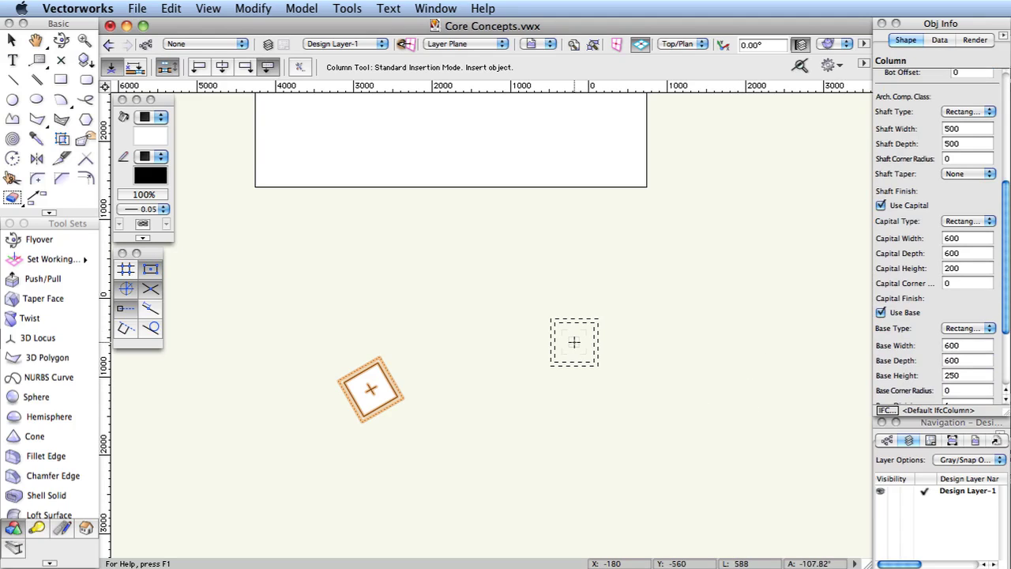
left_click(577, 341)
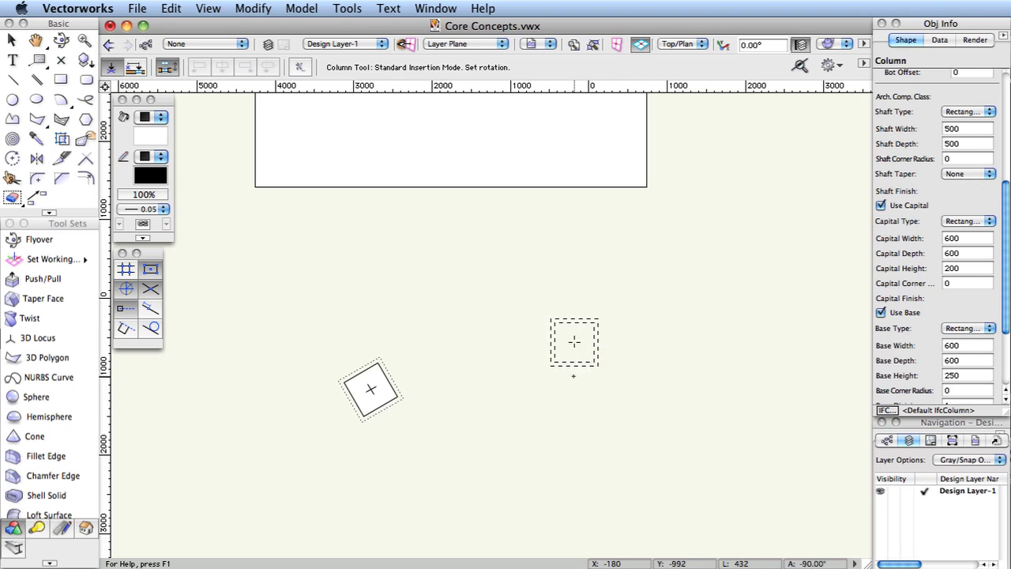
left_click(575, 376)
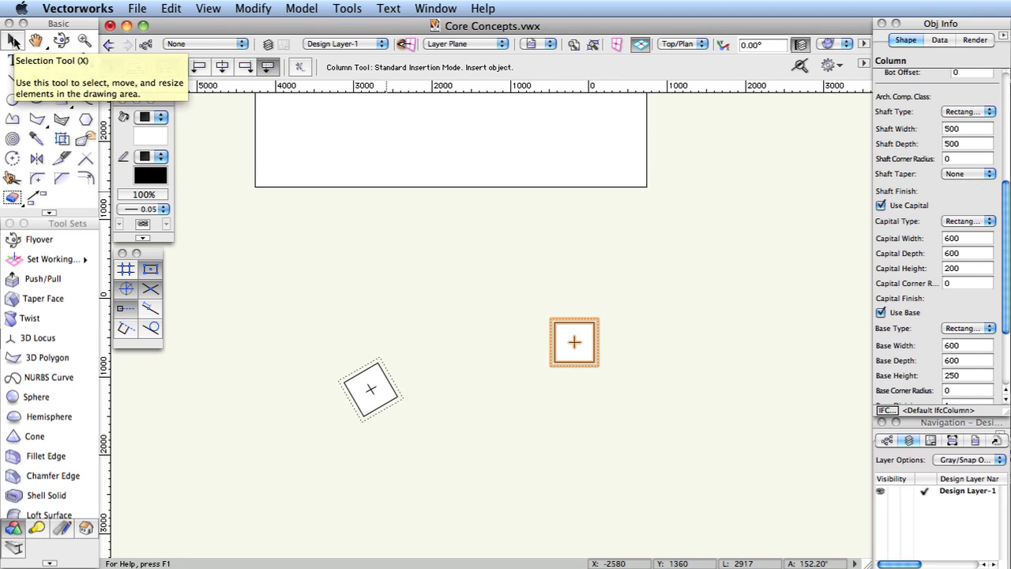
- Place four 2D loci between the rectangle and the columns
left_click(14, 41)
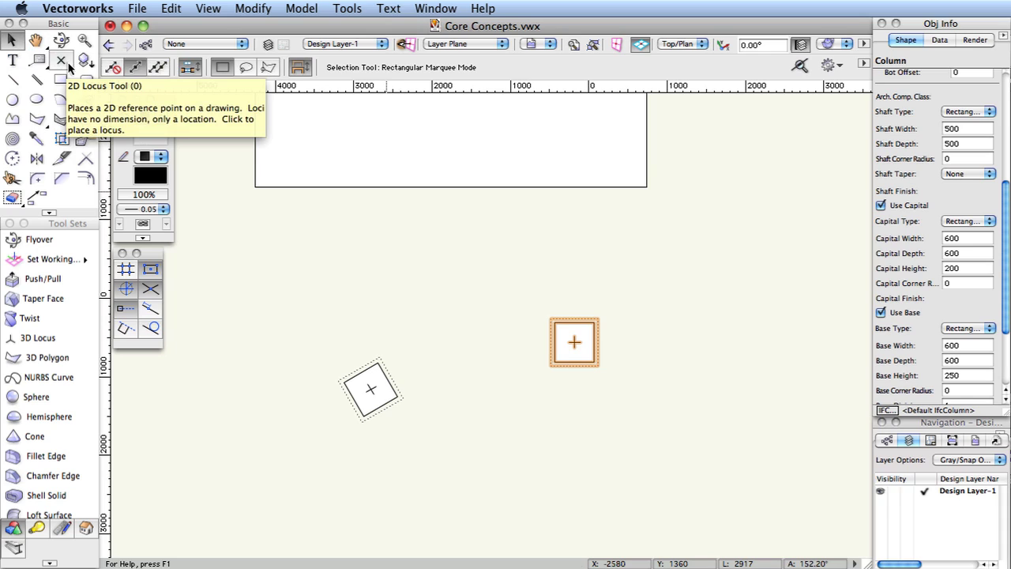
left_click(61, 60)
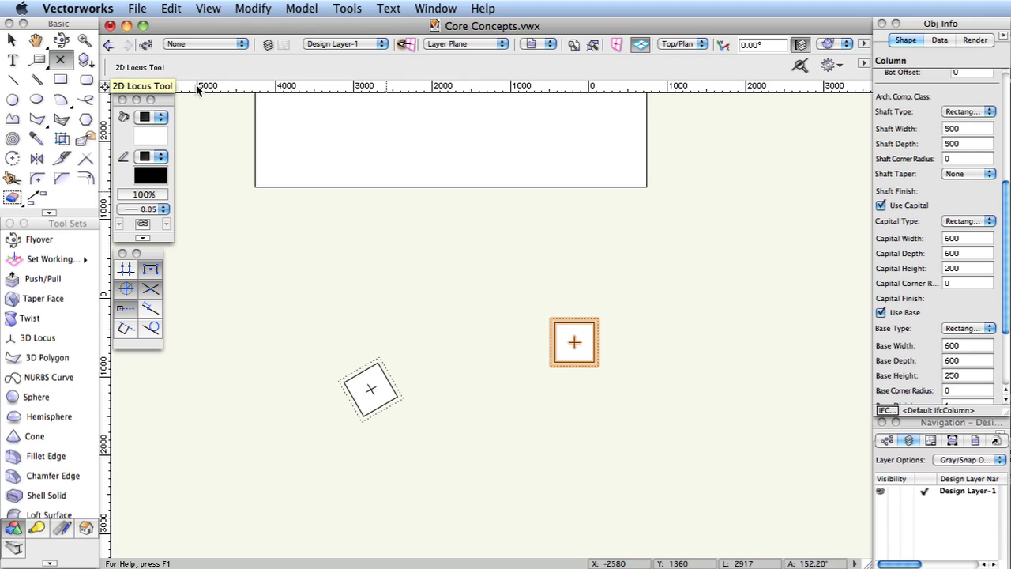
left_click(297, 252)
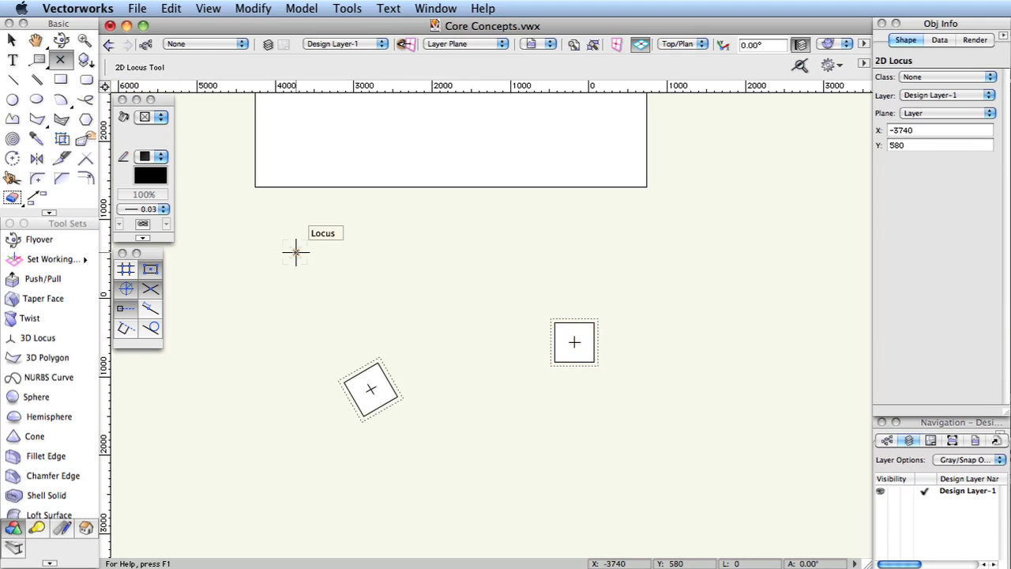
left_click(422, 252)
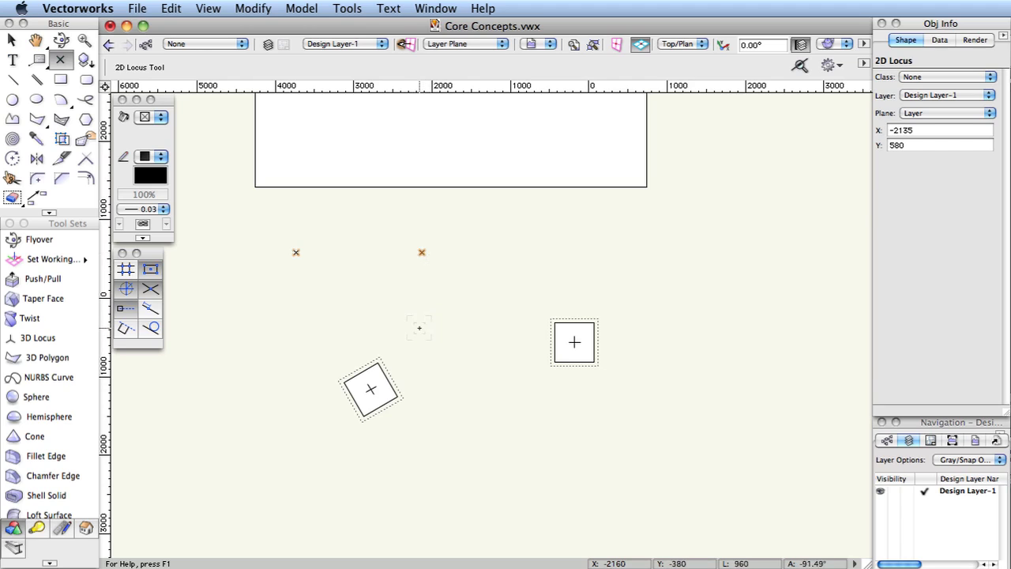
left_click(420, 328)
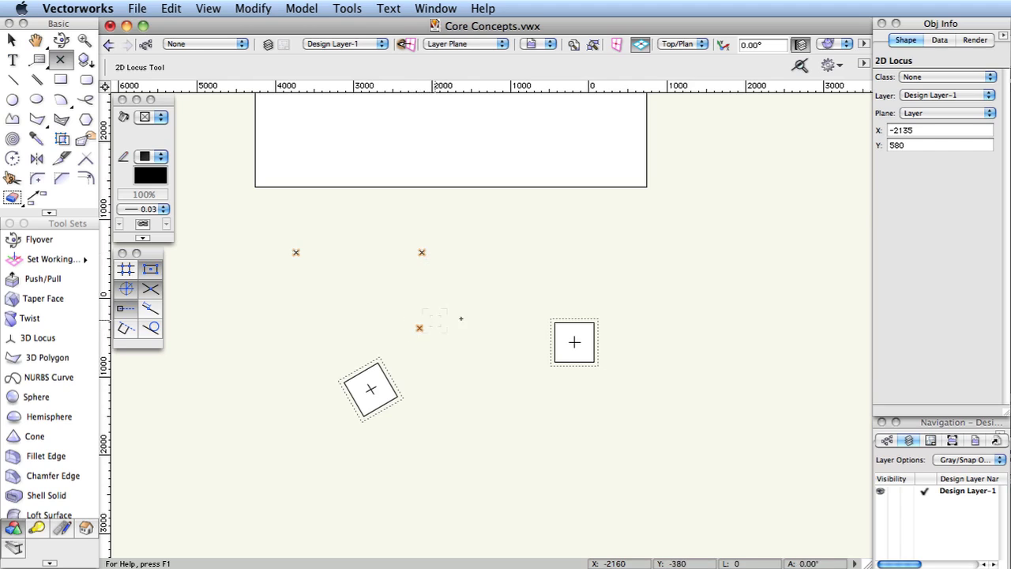
left_click(518, 287)
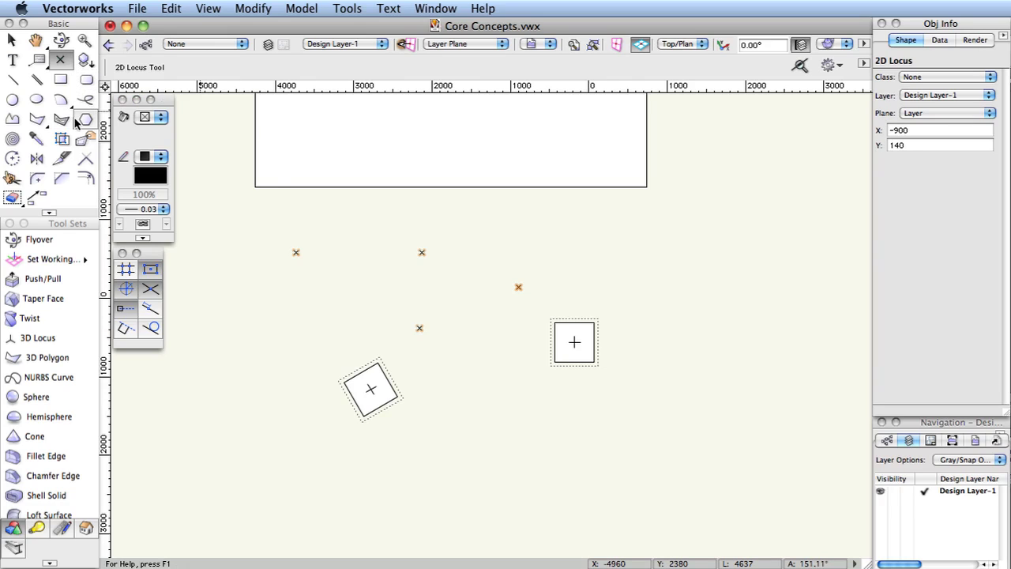
- Select and delete the rectangle, columns and loci, then pick the 2D Polygon tool
key("super+a")
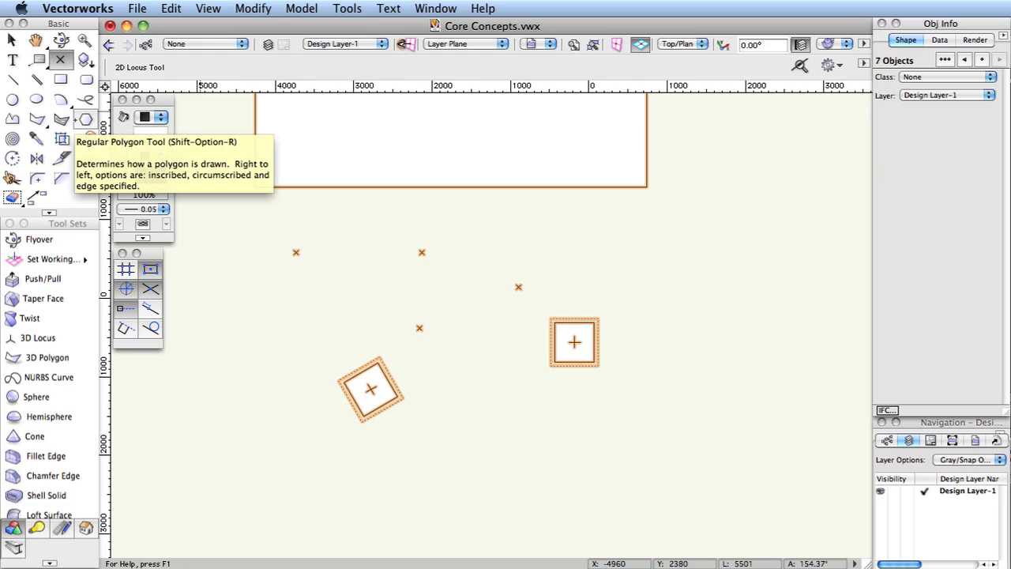
key("Delete")
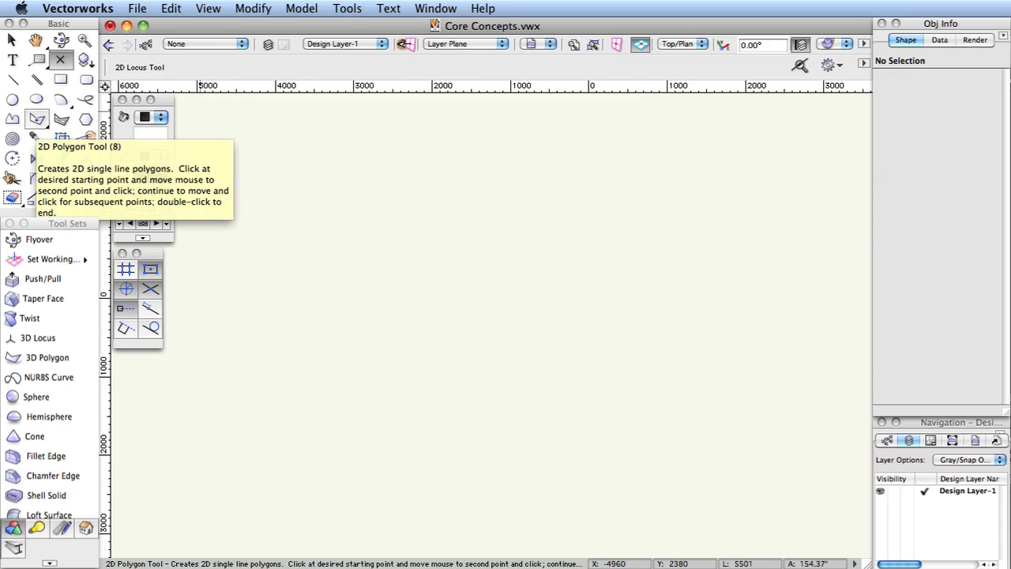
left_click(37, 118)
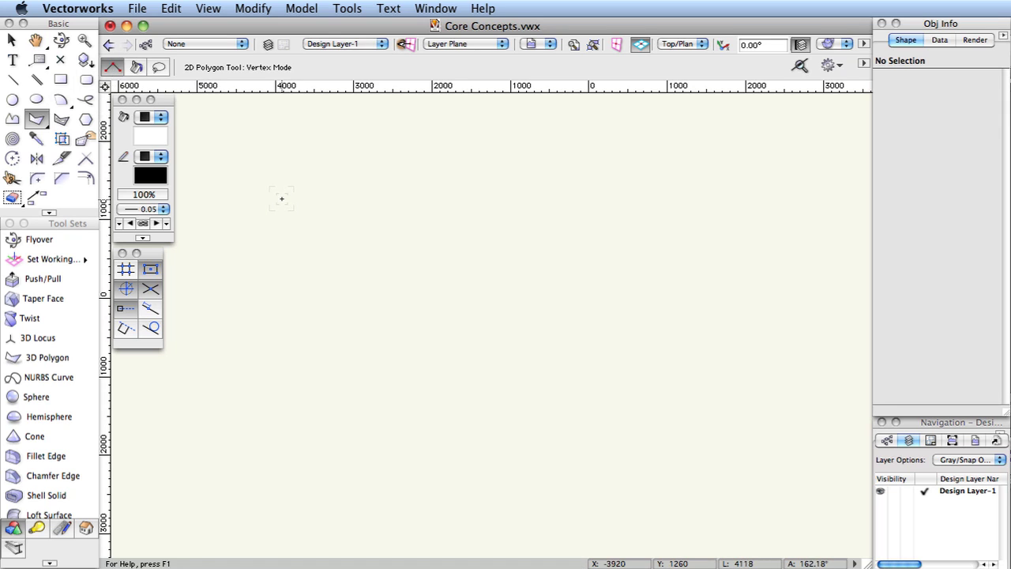
- Draw a closed six-vertex polygon of 5918070 sq mm
left_click(281, 198)
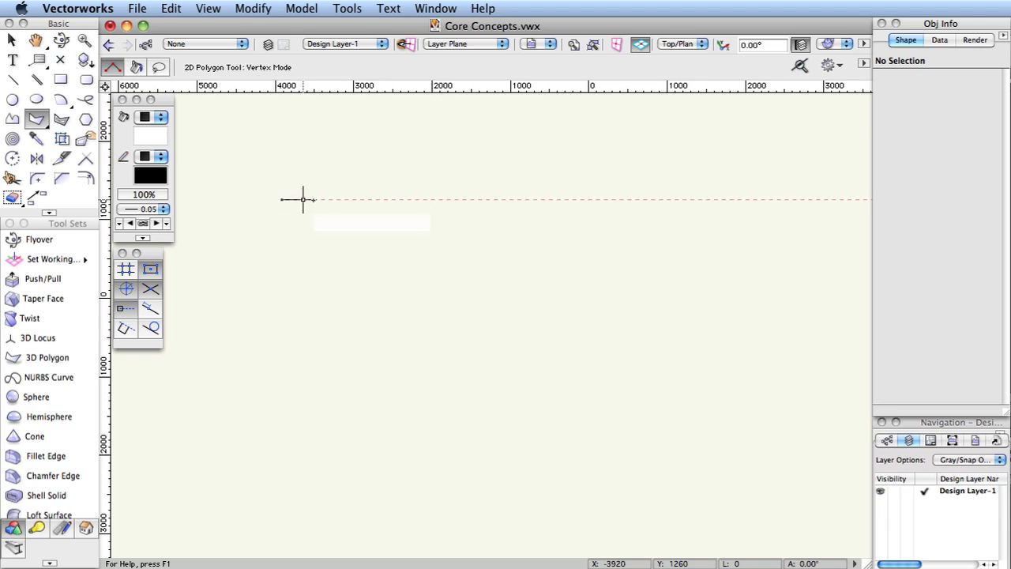
left_click(395, 199)
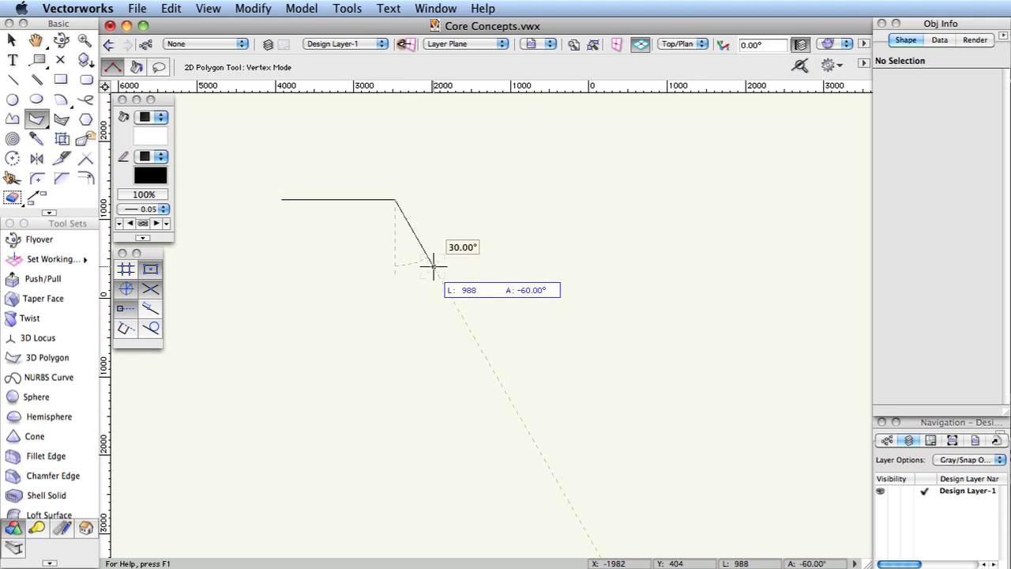
left_click(433, 266)
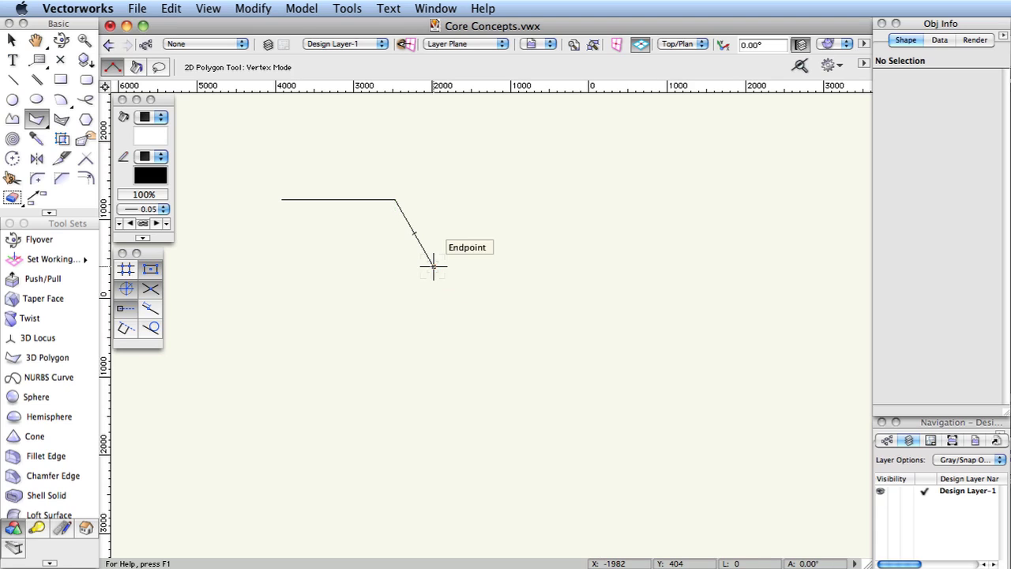
left_click(565, 266)
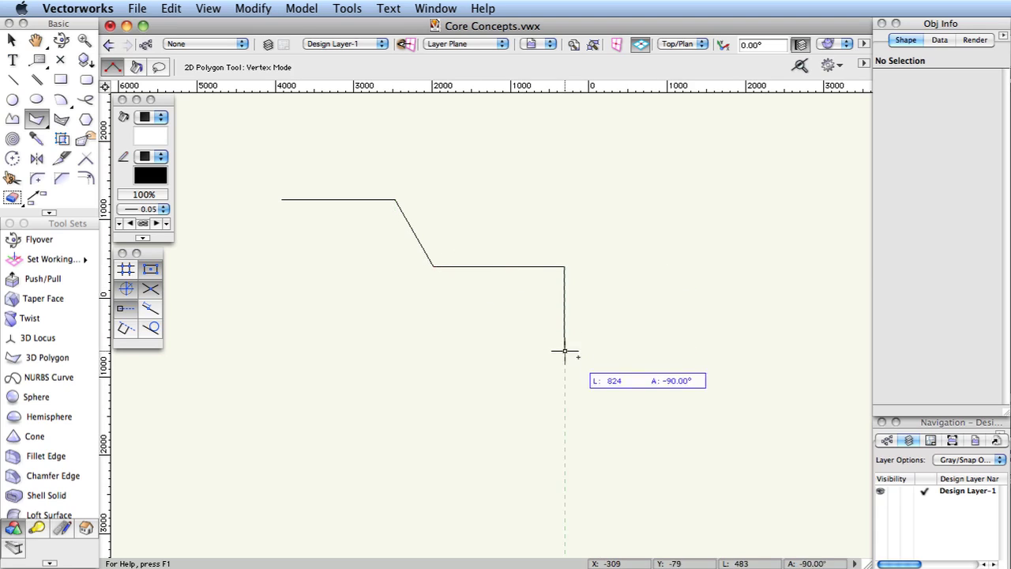
left_click(565, 410)
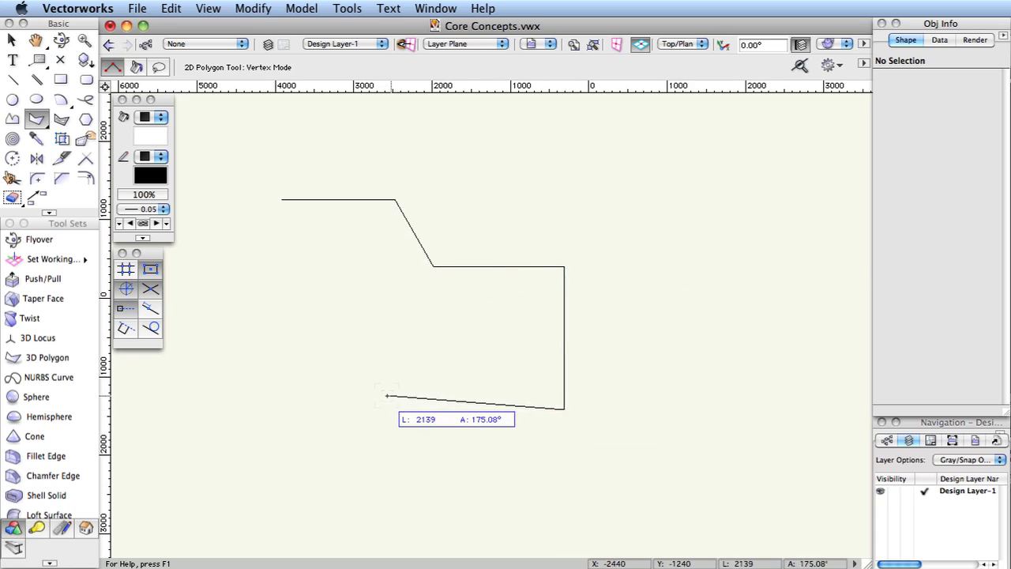
left_click(385, 395)
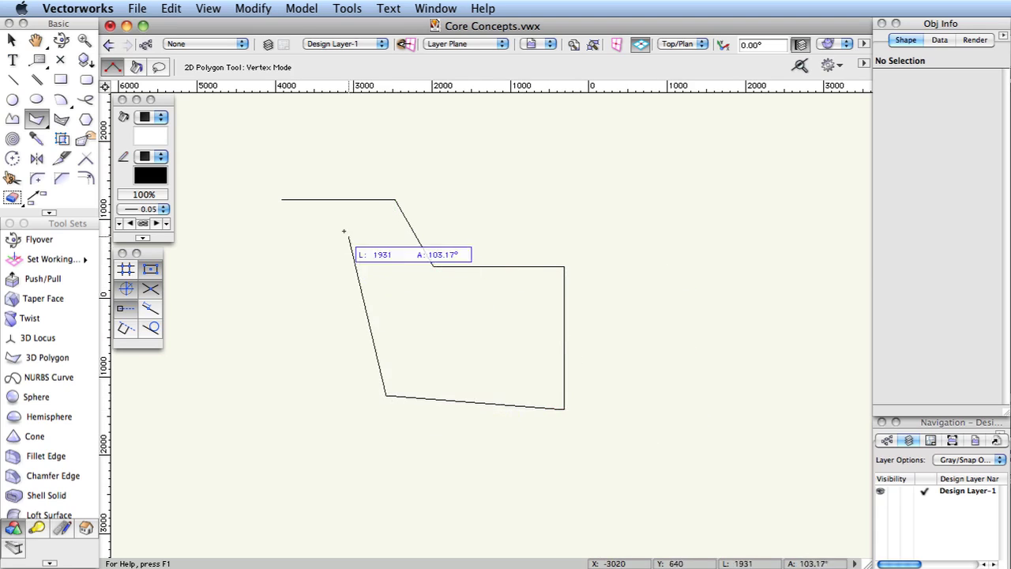
left_click(282, 199)
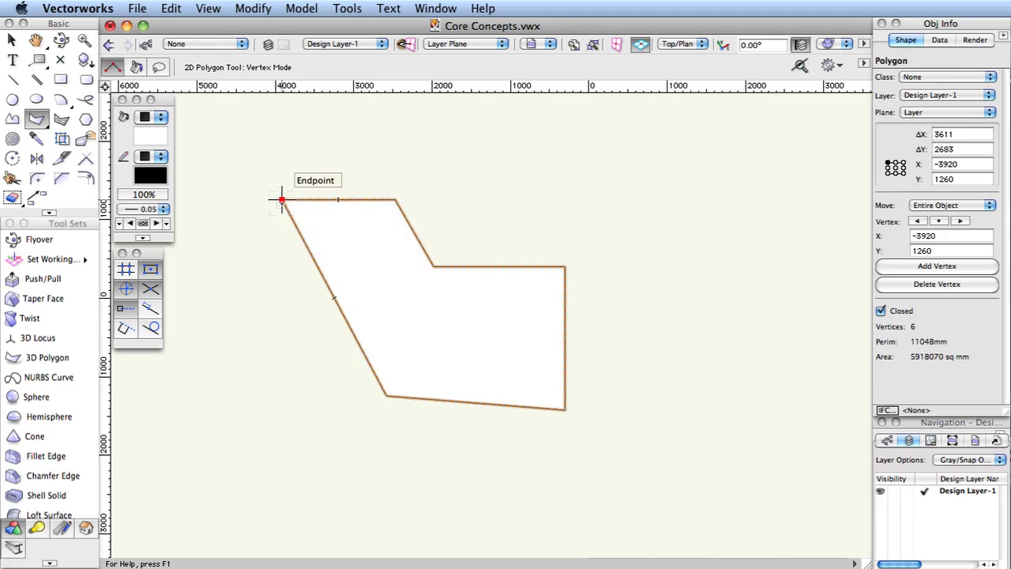
- Begin a second polygon to the upper right with its top and vertical edges
left_click(542, 164)
left_click(660, 166)
left_click(660, 246)
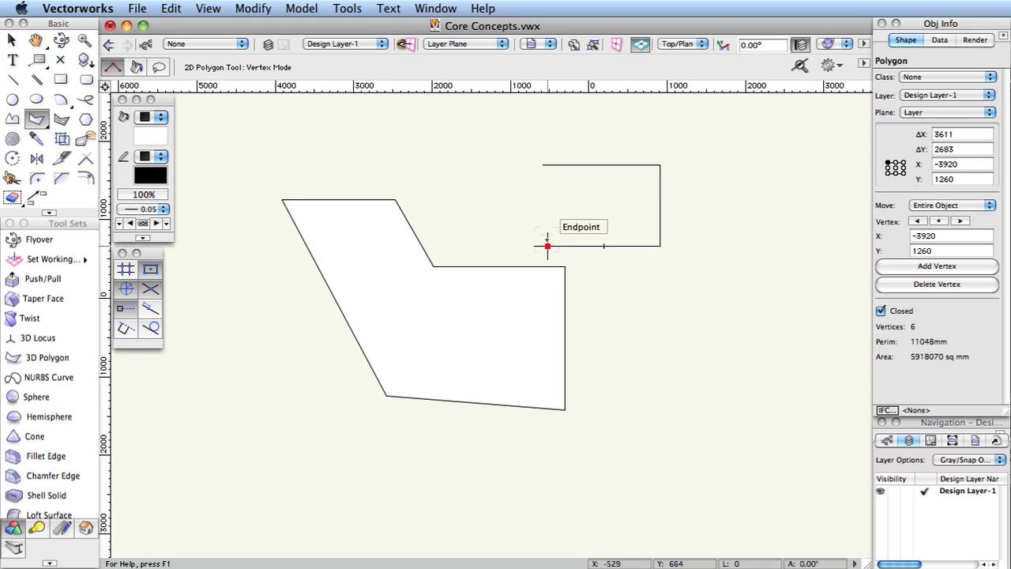
- Finish the open four-vertex polygon of 1523618 sq mm and return to the Selection tool
double_click(545, 246)
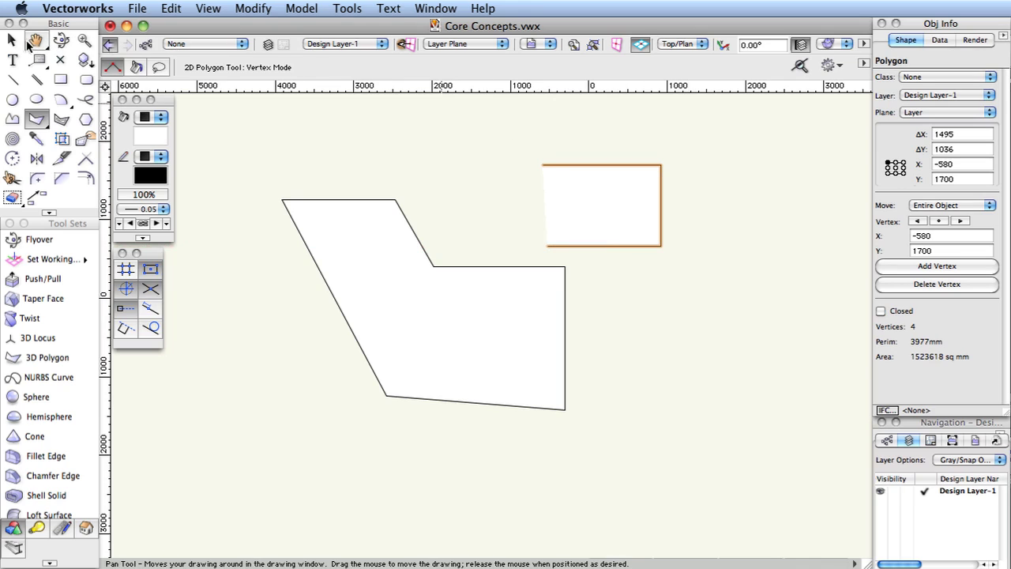
left_click(11, 41)
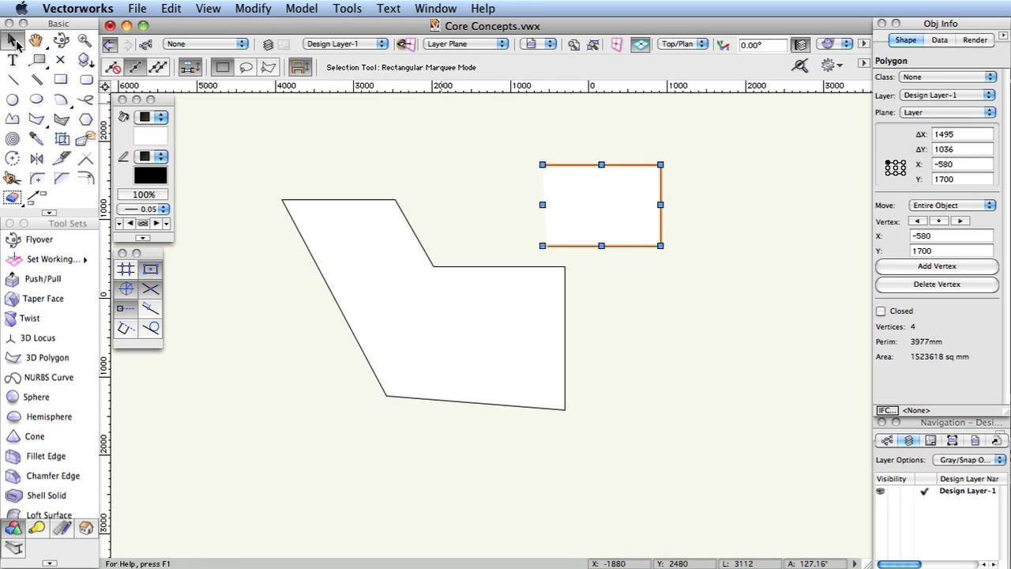